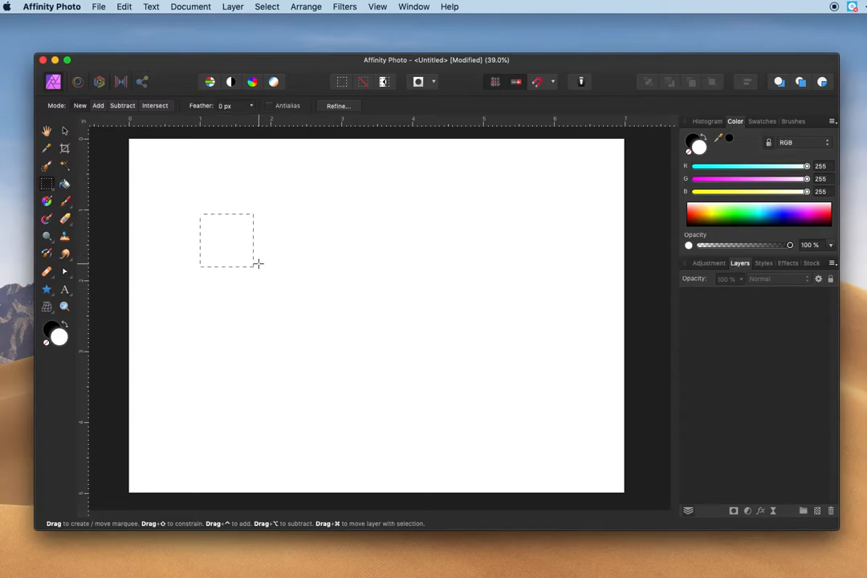
Flood fill the small square selection with blue (RGB 0, 32, 184) and dismiss the assistant notice
click(711, 215)
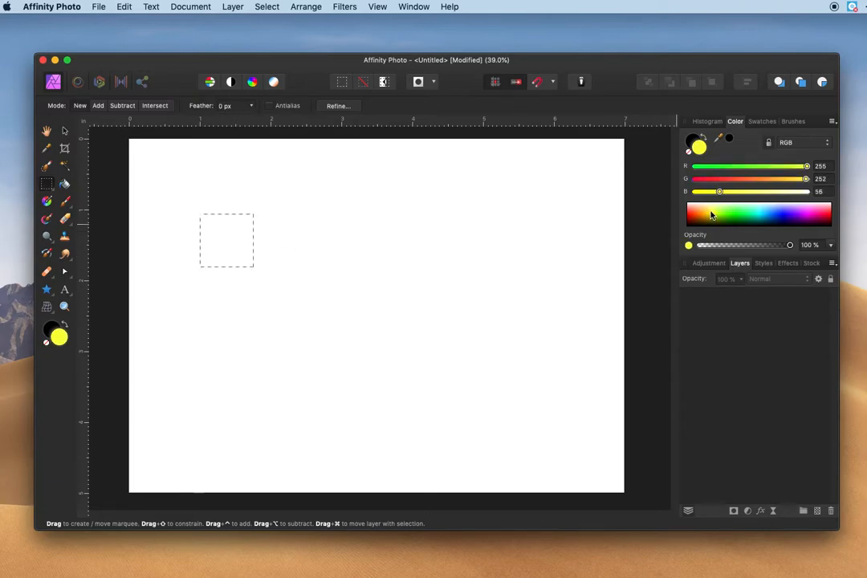
click(780, 218)
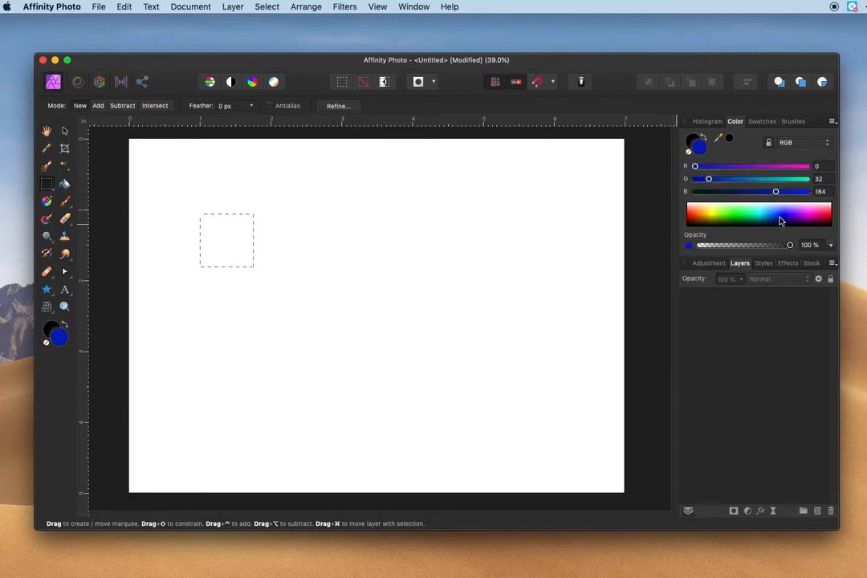
click(65, 186)
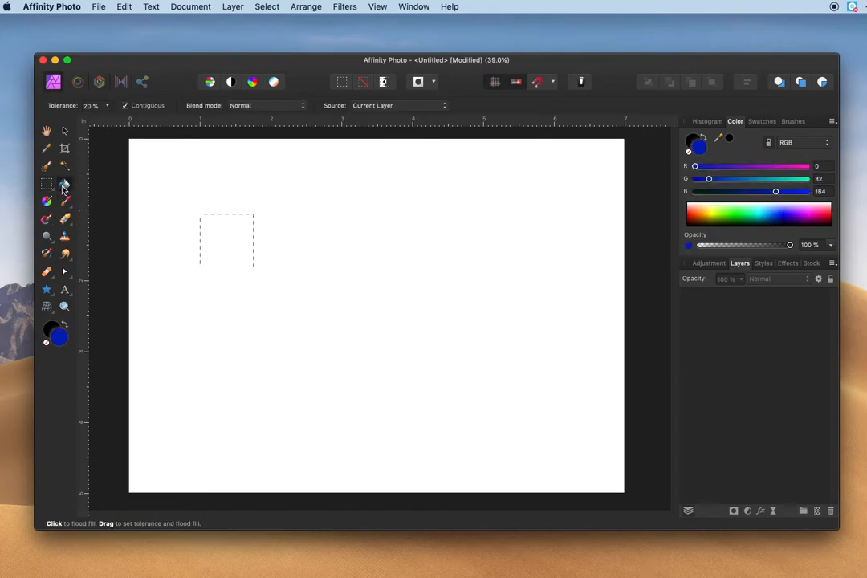
click(235, 236)
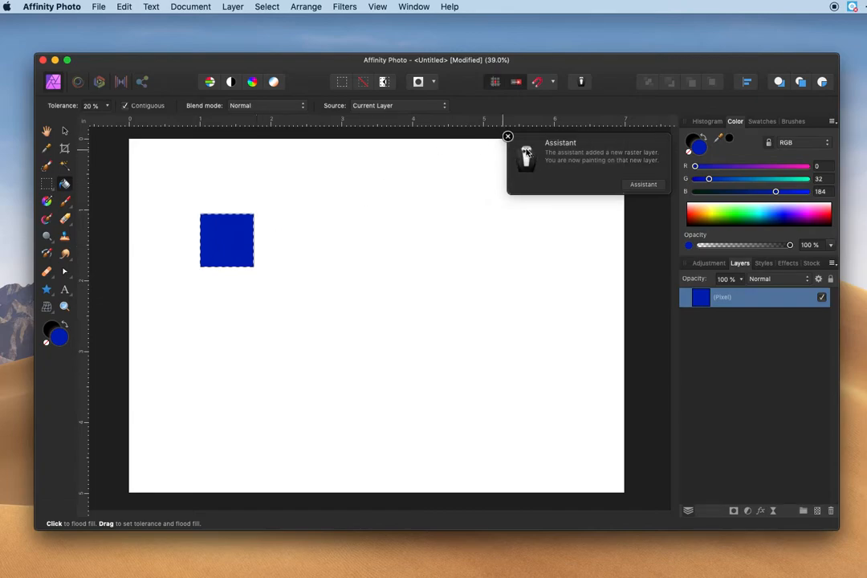
click(507, 137)
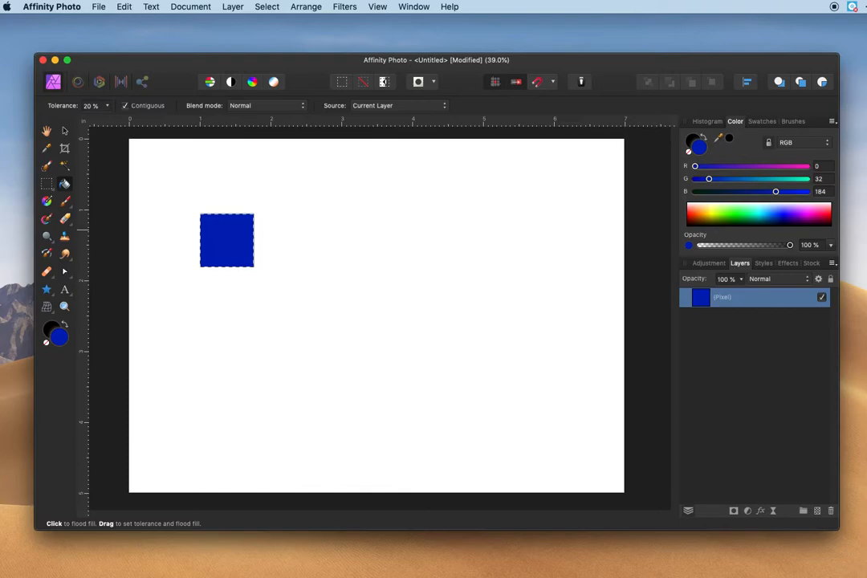
Select a square about 1.2 in wide near the canvas centre, below and right of the first, and flood fill it with blue
click(52, 187)
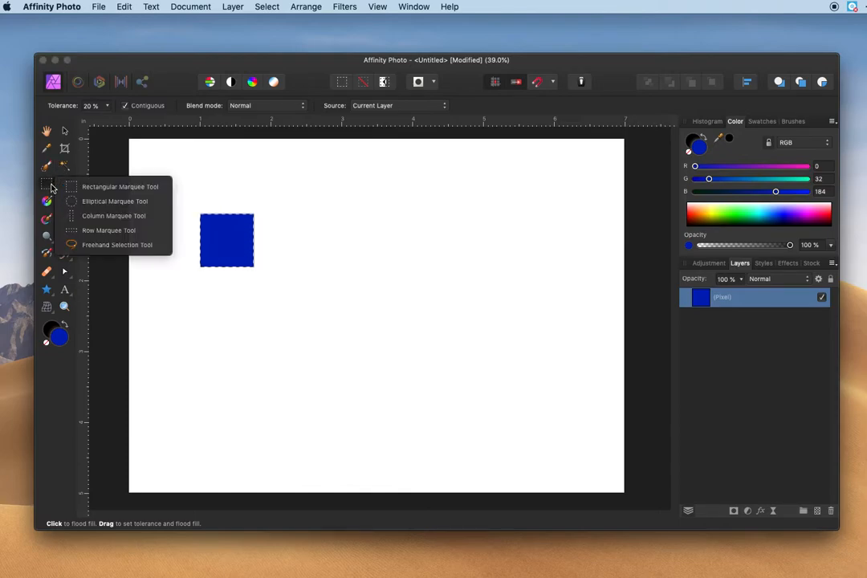
click(103, 187)
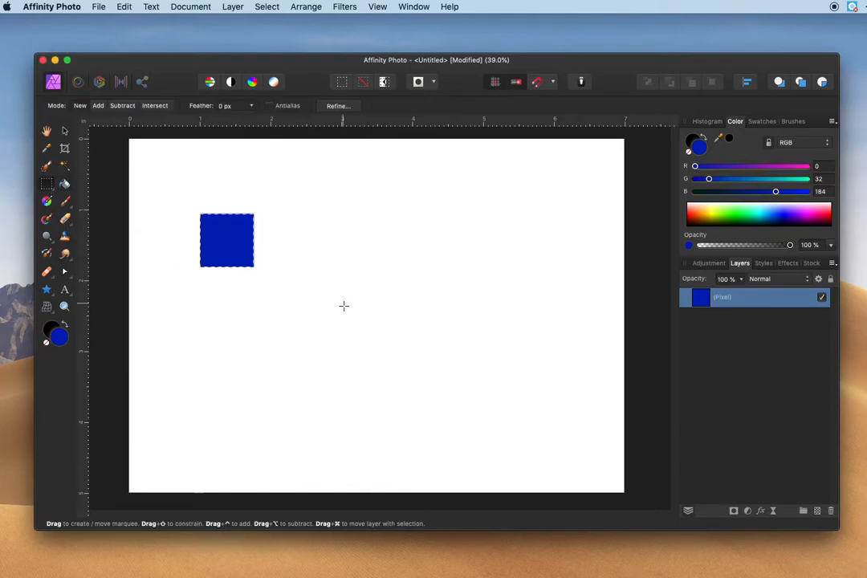
drag(295, 347, 387, 281)
click(64, 183)
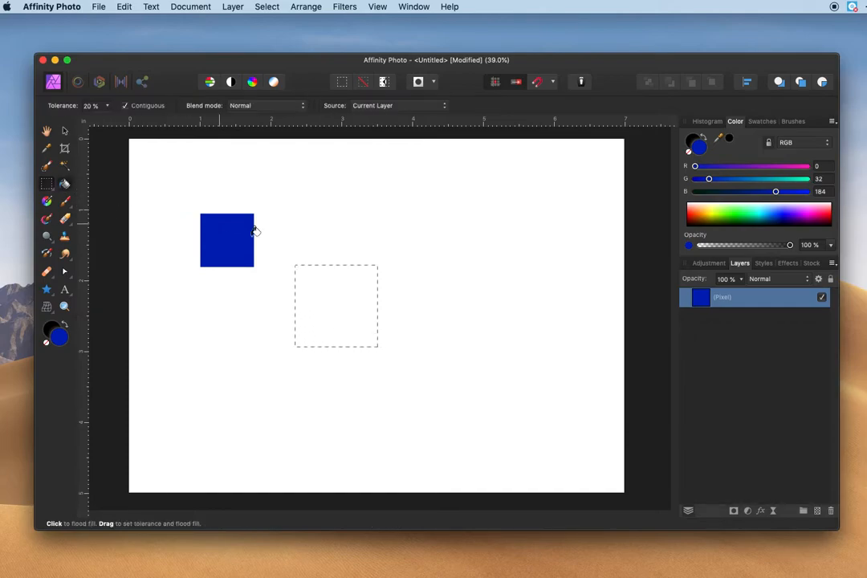
click(325, 291)
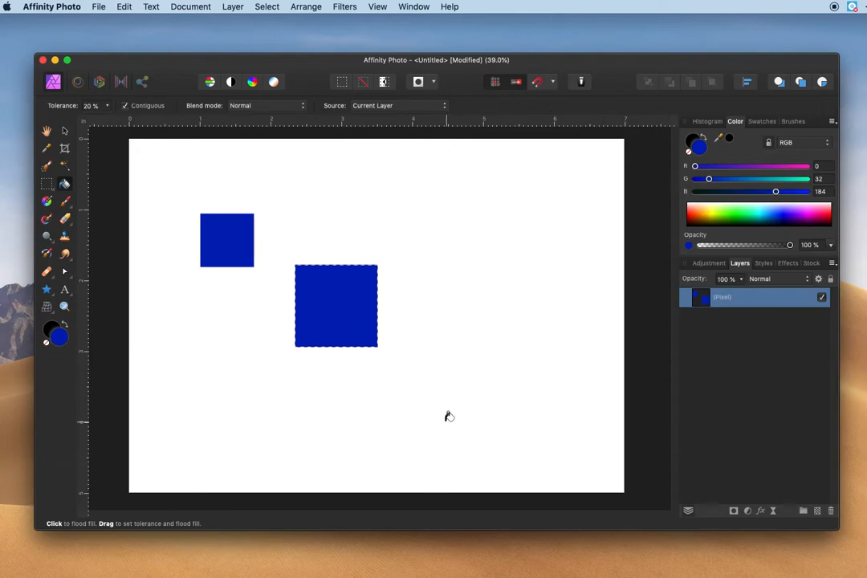
Select a larger square about 1.4 in wide near the canvas's lower-right corner and flood fill it with blue
click(46, 183)
drag(476, 459, 492, 432)
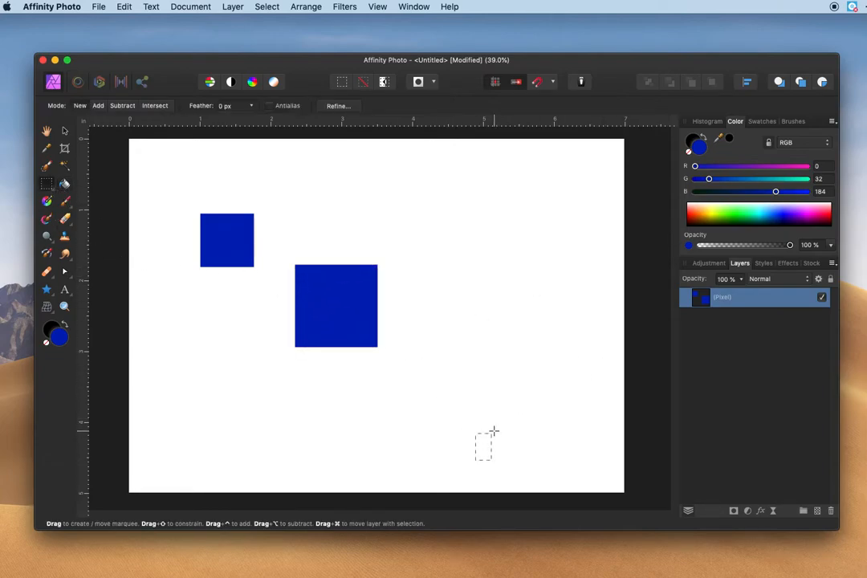
drag(537, 375, 497, 289)
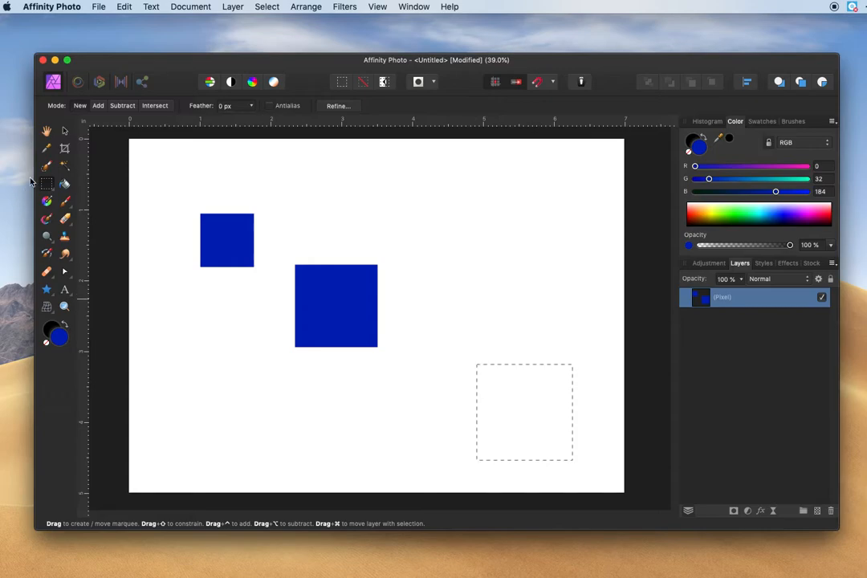
click(65, 186)
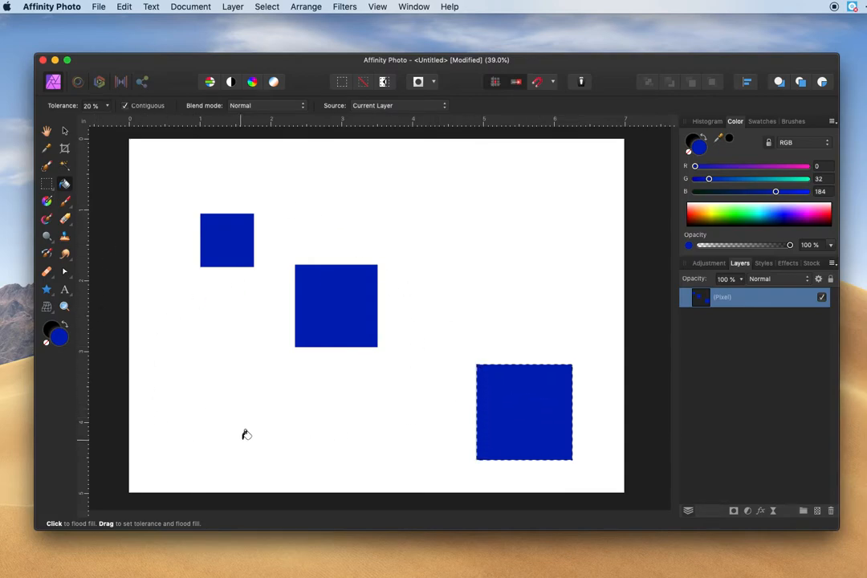
Select a tall rectangle about 0.5 by 1.6 in right of the middle blue square and flood fill it with green (RGB 49, 255, 85)
click(44, 187)
click(80, 162)
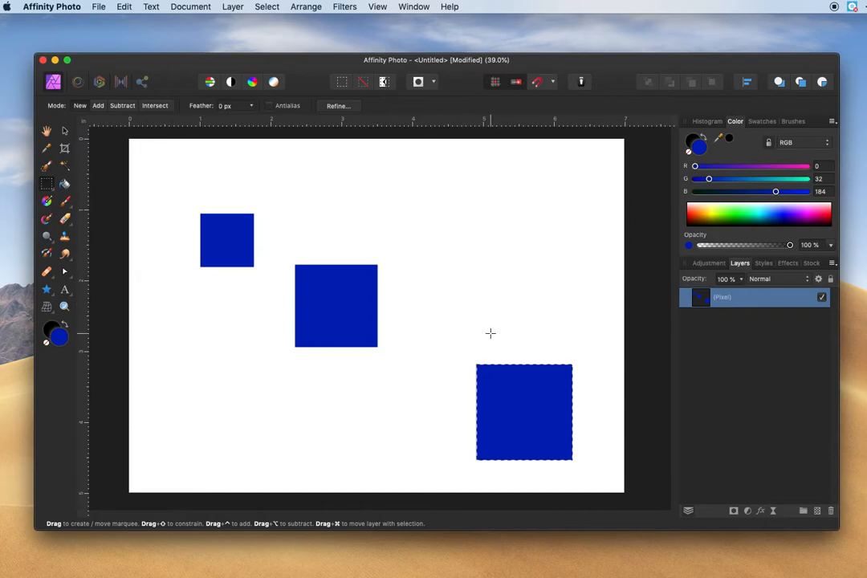
drag(390, 327, 422, 211)
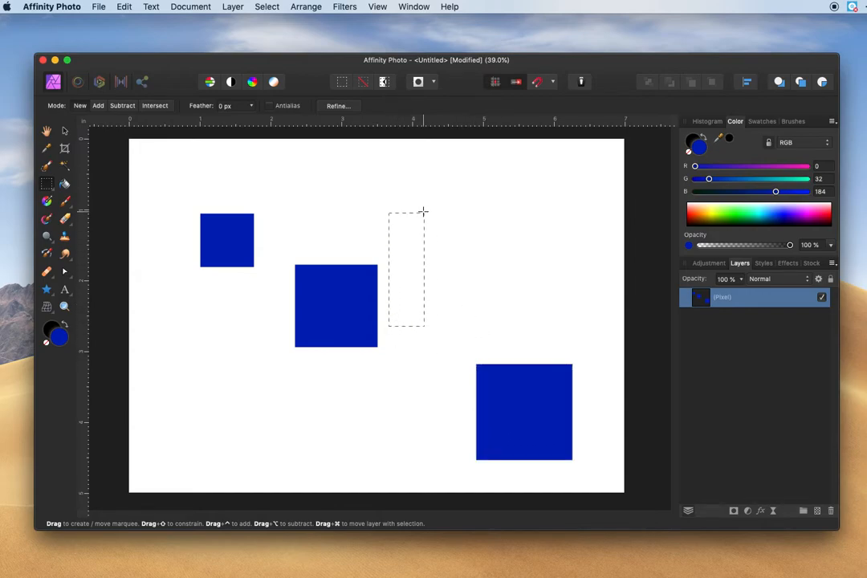
click(737, 213)
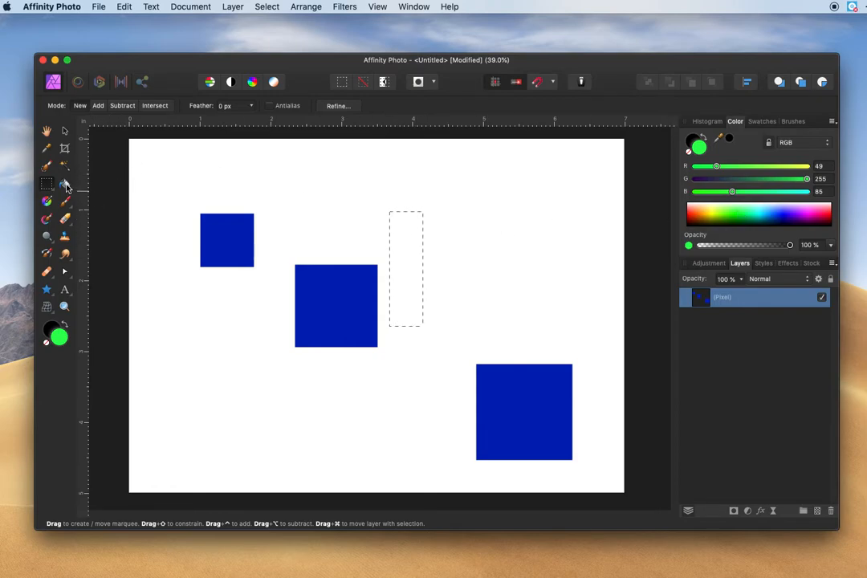
key(g)
click(409, 255)
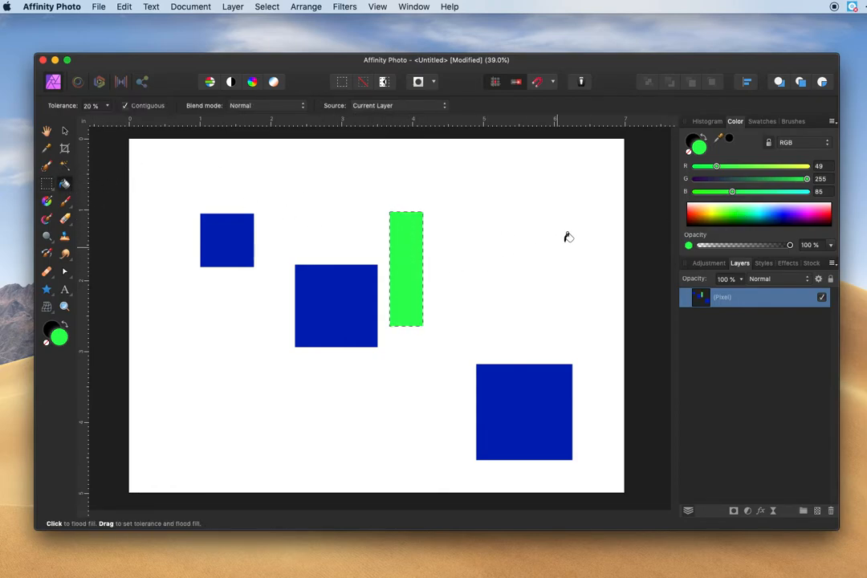
Select a tall rectangle about 0.4 by 1.4 in overlapping the small blue square's lower-right corner and flood fill the whole area with green
click(50, 187)
drag(245, 335, 276, 238)
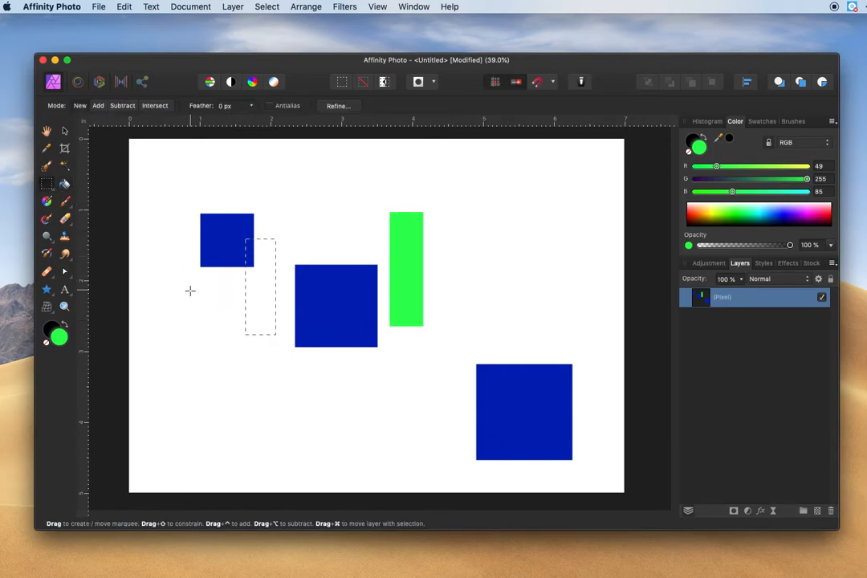
click(65, 183)
click(250, 249)
click(268, 249)
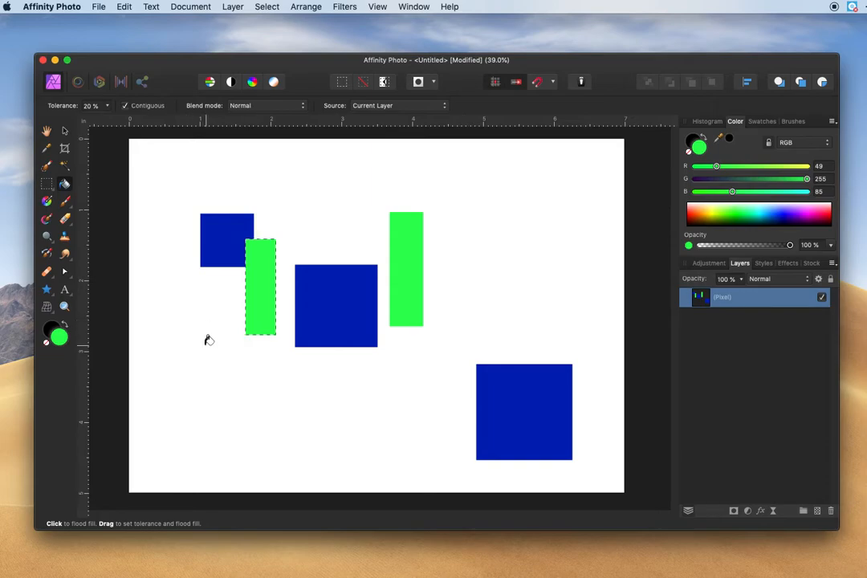
Add a green-filled upright rectangle about 0.5 by 1.2 in directly above the largest blue square, near its right edge
click(47, 183)
drag(545, 363, 564, 339)
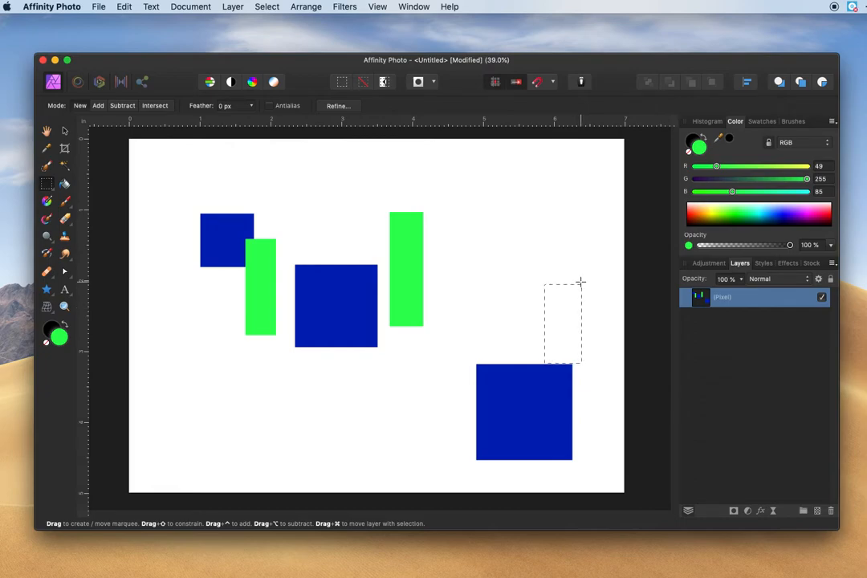
click(64, 185)
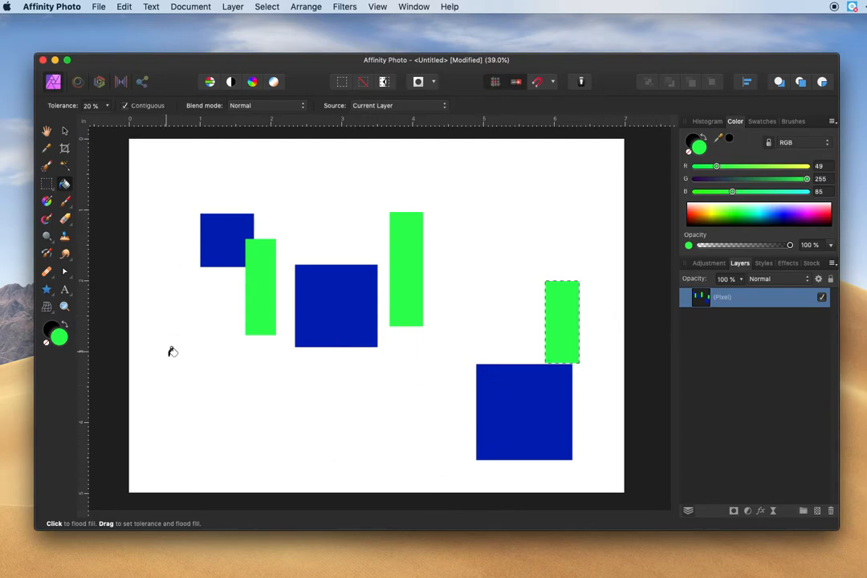
Add a narrow green-filled rectangle about 0.3 by 2.1 in near the canvas's left edge, below the small blue square
click(46, 184)
drag(174, 439, 200, 293)
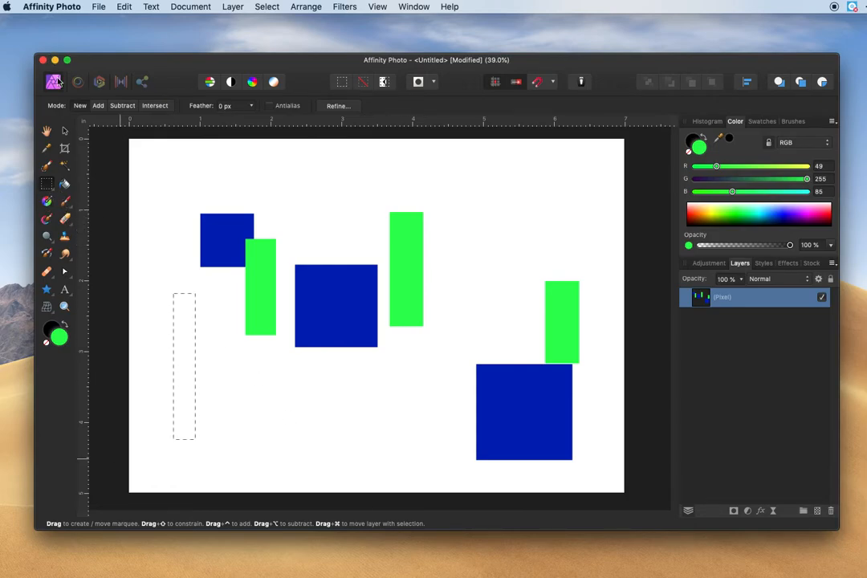
key(g)
click(187, 300)
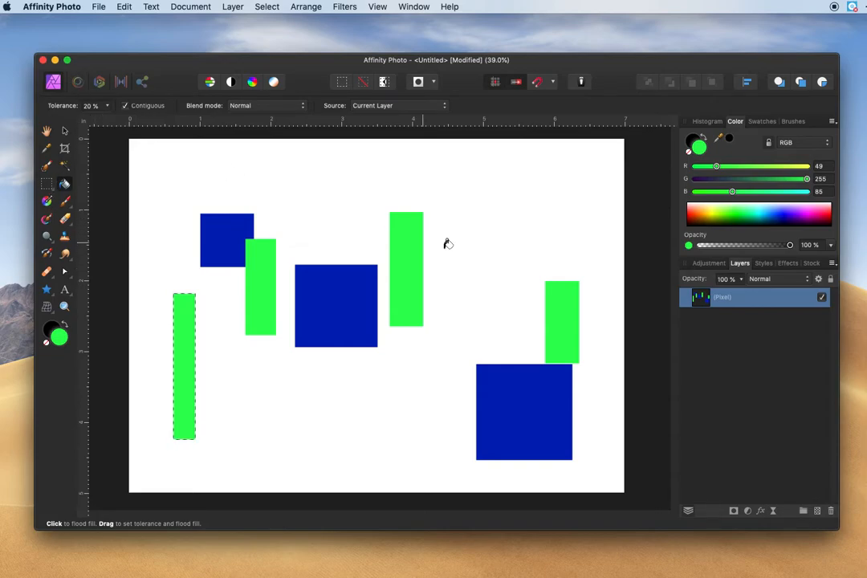
Add a narrow green-filled rectangle about 0.3 by 1.2 in near the canvas's upper edge, above the middle blue square
click(47, 185)
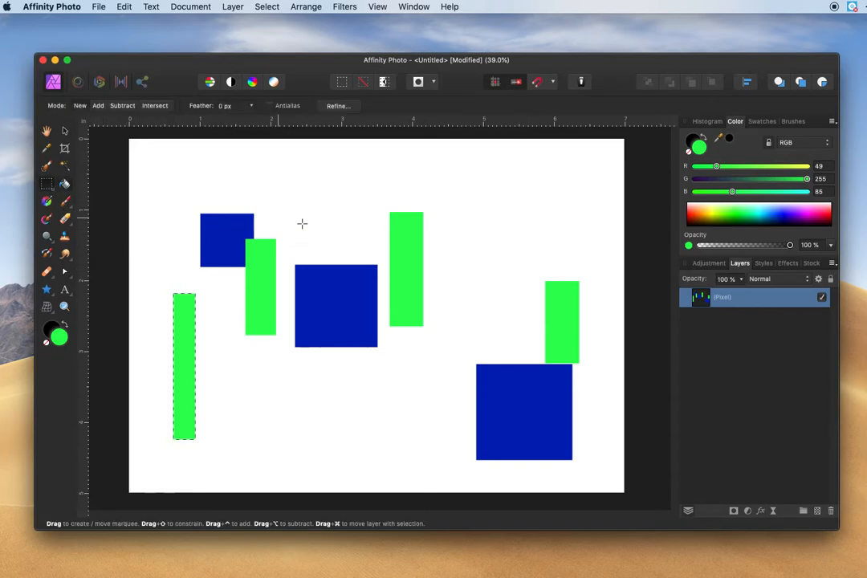
drag(344, 235, 367, 187)
click(64, 183)
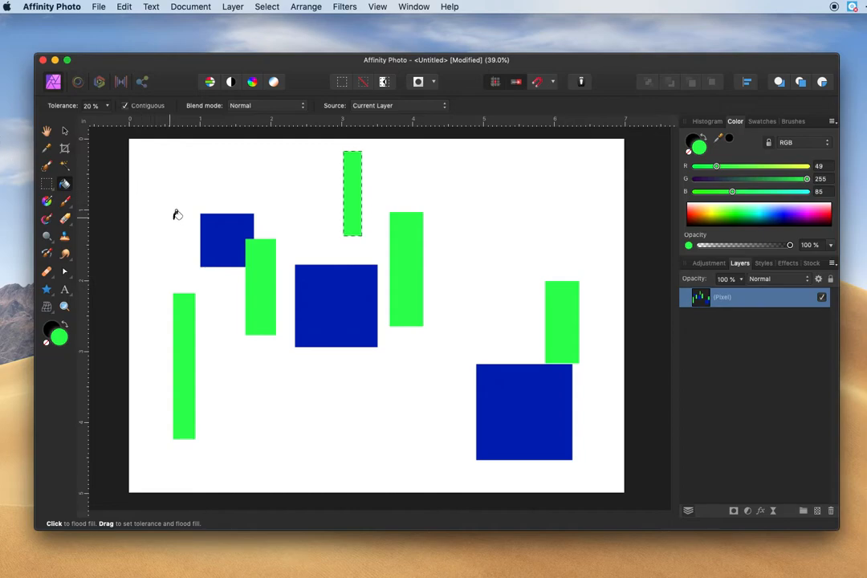
Select an upright ellipse about 1.1 by 1.6 in overlapping the two leftmost green rectangles and flood fill all of it with coral (RGB 255, 117, 88)
click(49, 187)
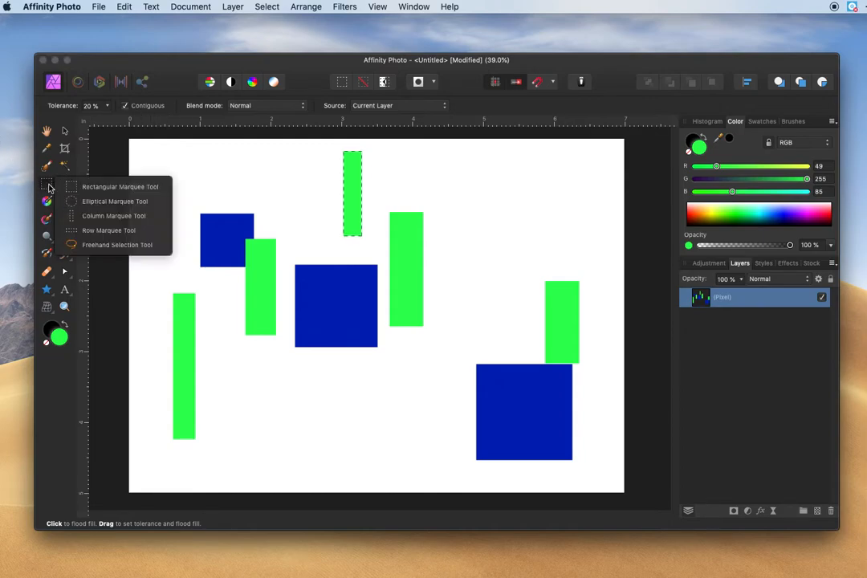
click(105, 205)
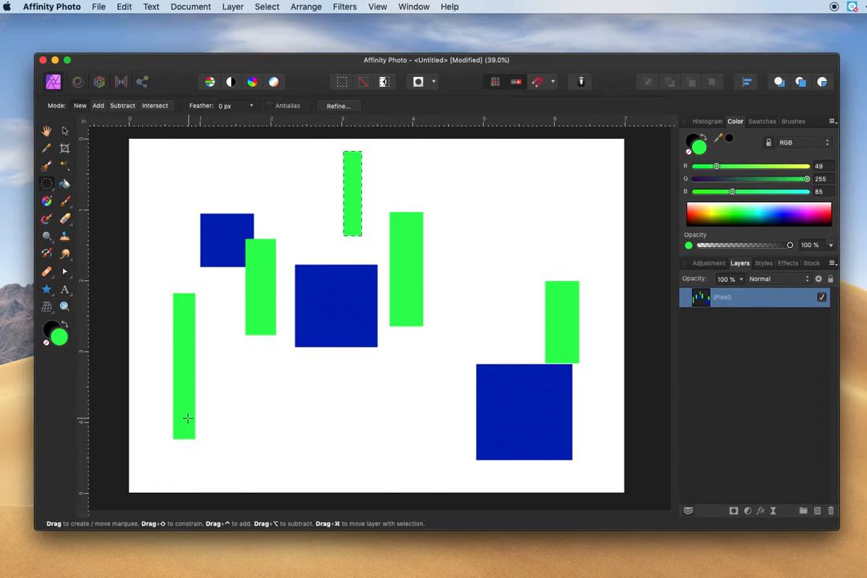
drag(200, 403, 259, 351)
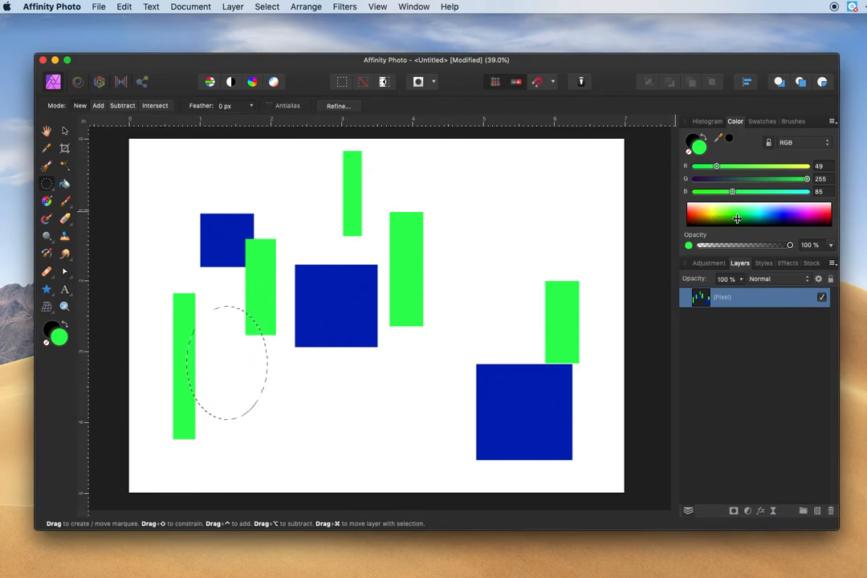
click(691, 211)
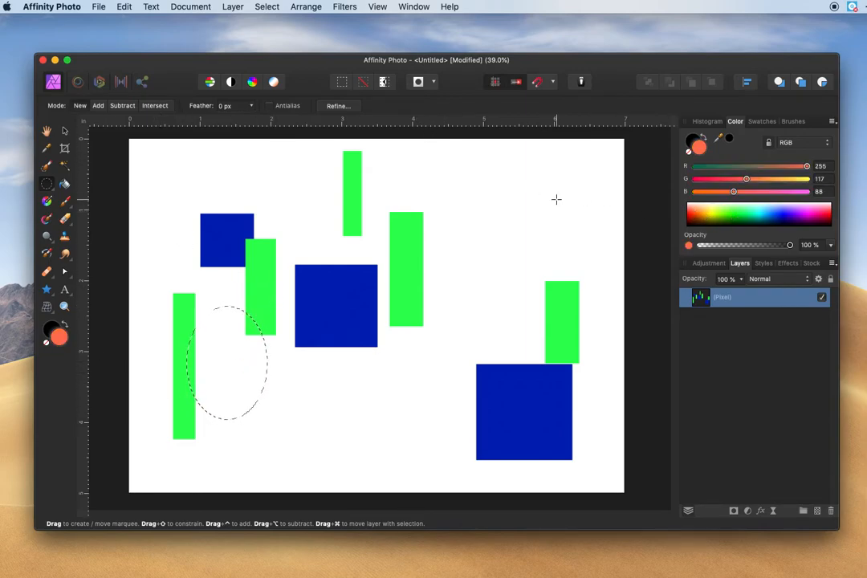
click(65, 183)
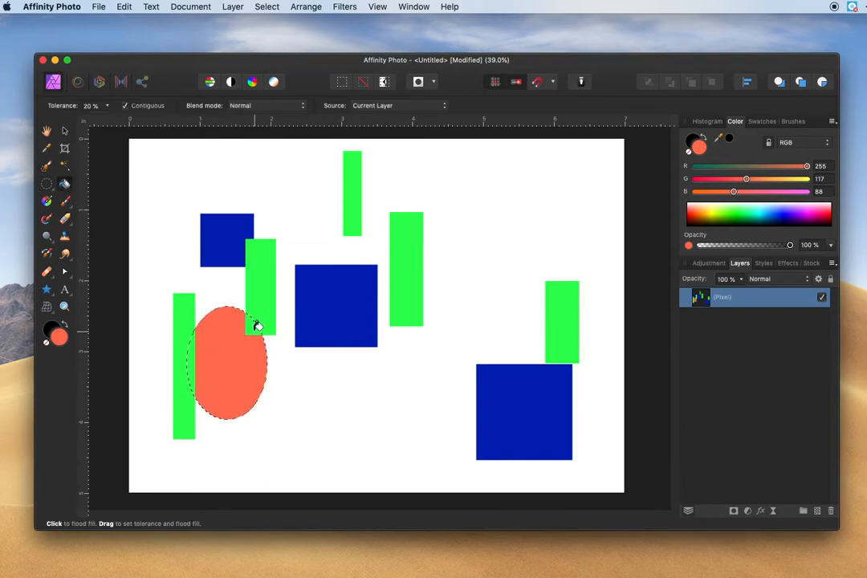
click(195, 356)
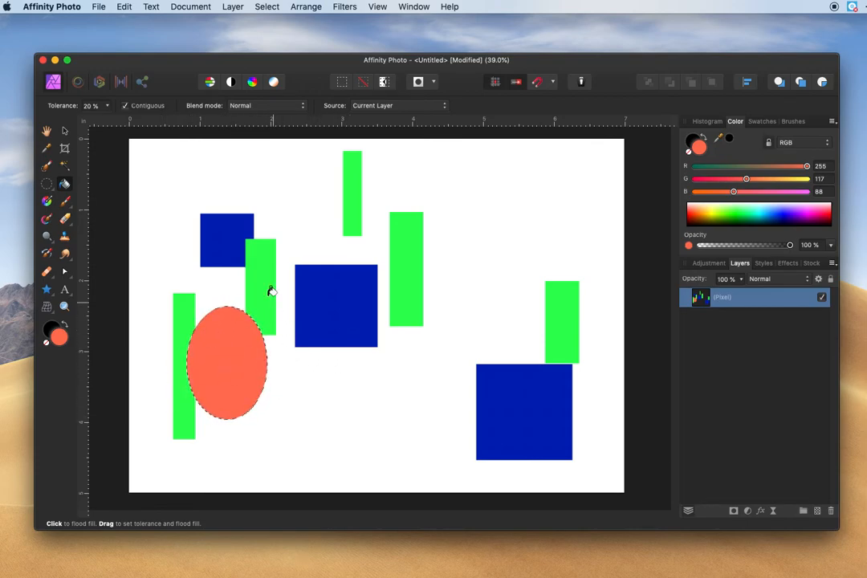
Select a horizontal ellipse about 1.1 by 0.8 in along the middle blue square's upper edge and flood fill it with coral
click(48, 185)
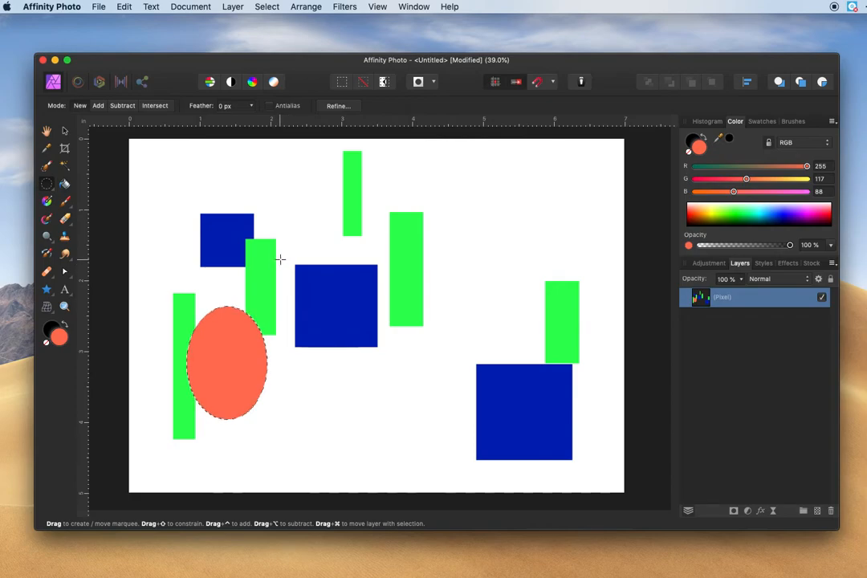
drag(285, 259, 346, 203)
click(302, 271)
drag(292, 271, 357, 217)
click(273, 270)
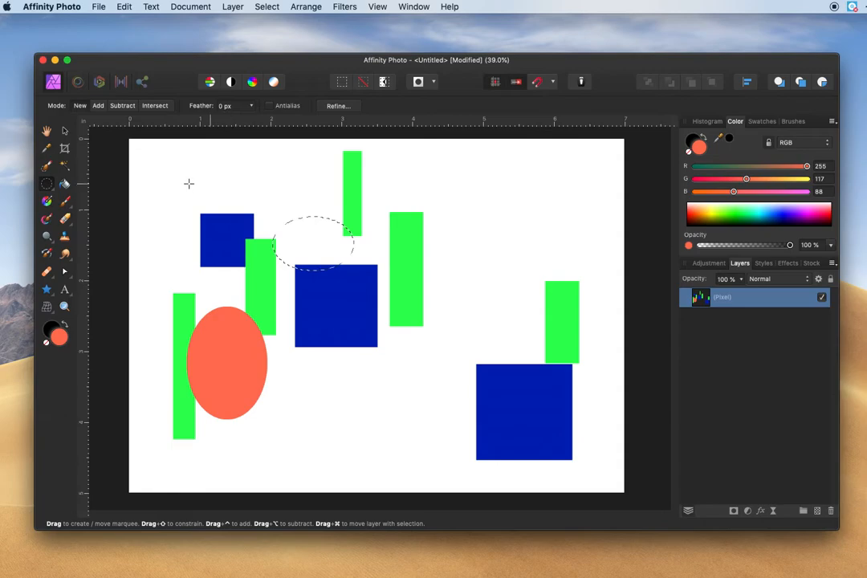
click(63, 185)
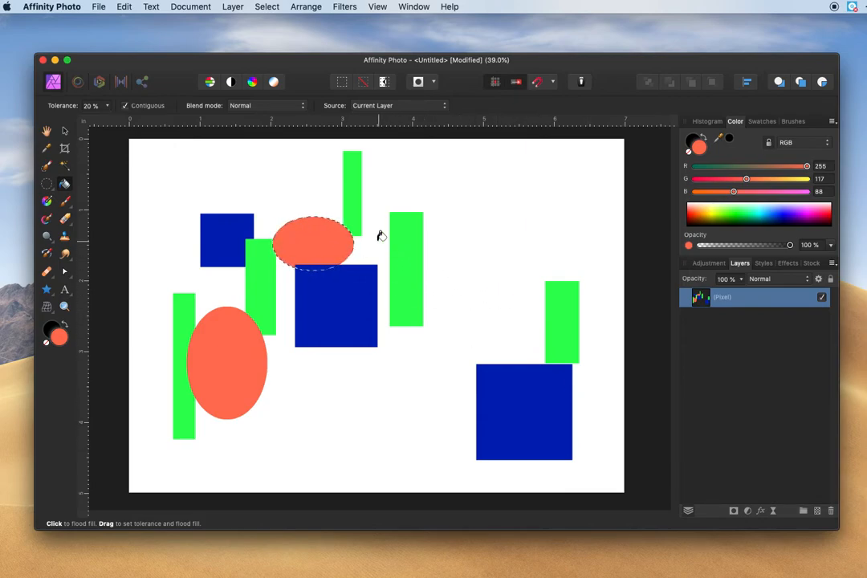
Select a small upright ellipse about 0.6 by 0.7 in at the middle blue square's upper-right corner and flood fill it with coral
click(50, 188)
click(191, 185)
click(47, 187)
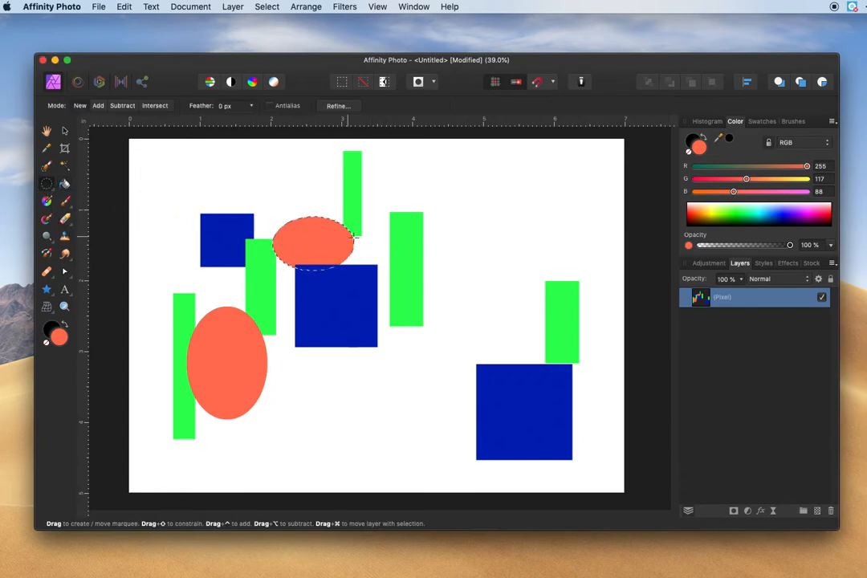
drag(370, 276, 385, 213)
drag(354, 273, 400, 220)
click(64, 183)
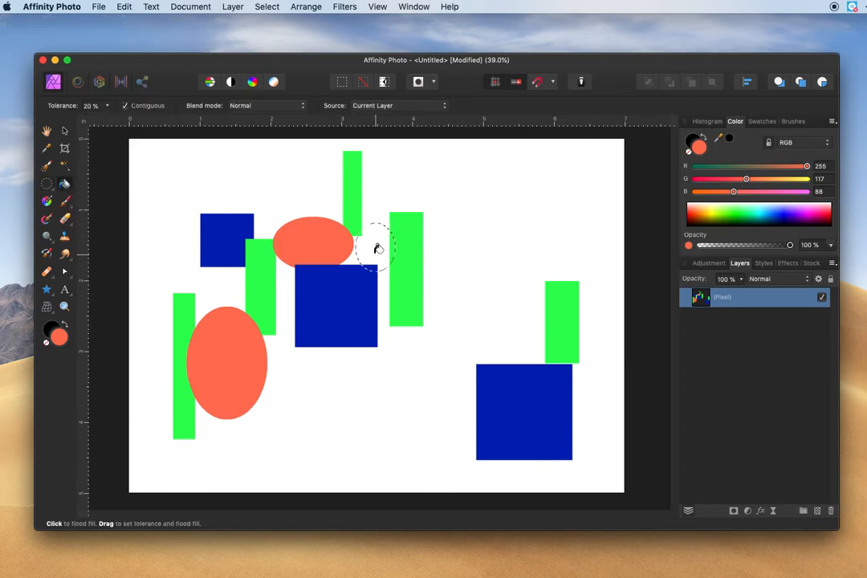
click(395, 245)
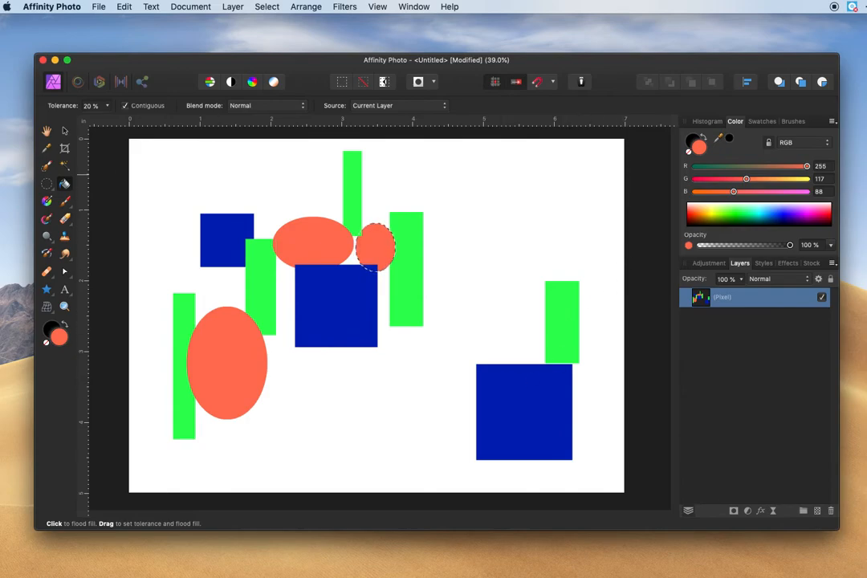
Add a coral-filled upright ellipse about 1.1 by 1.2 in touching the upper-left corner of the largest blue square
click(48, 184)
drag(408, 396, 469, 349)
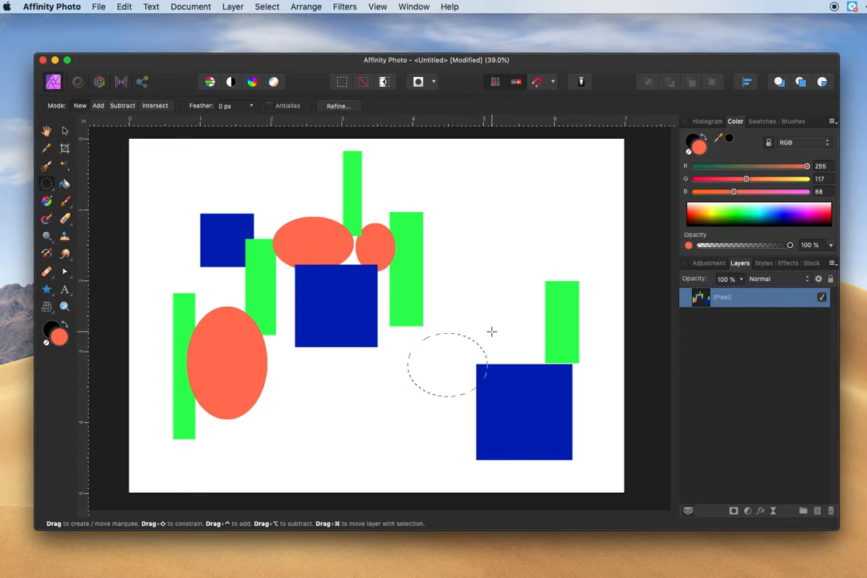
drag(480, 308, 483, 309)
click(64, 183)
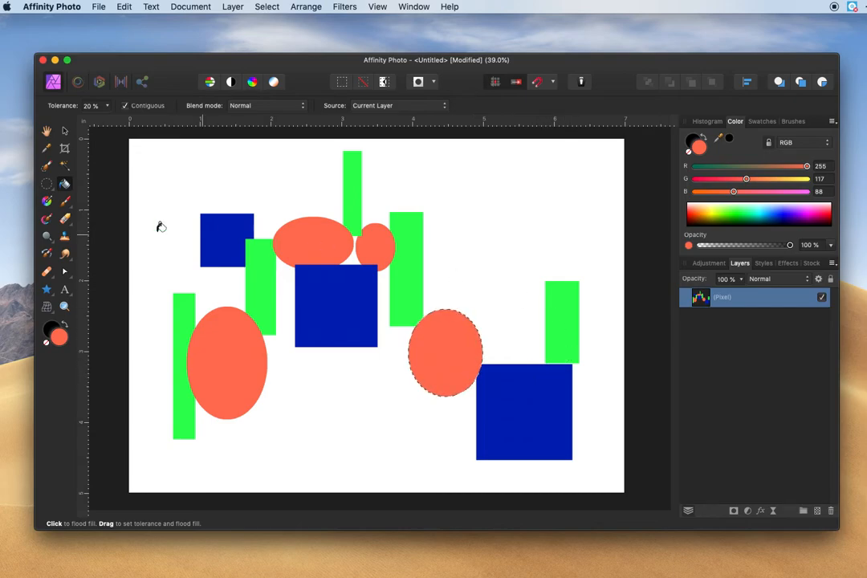
Add a coral-filled circle about 0.7 in across over the lower-right edge of the largest blue square
click(46, 185)
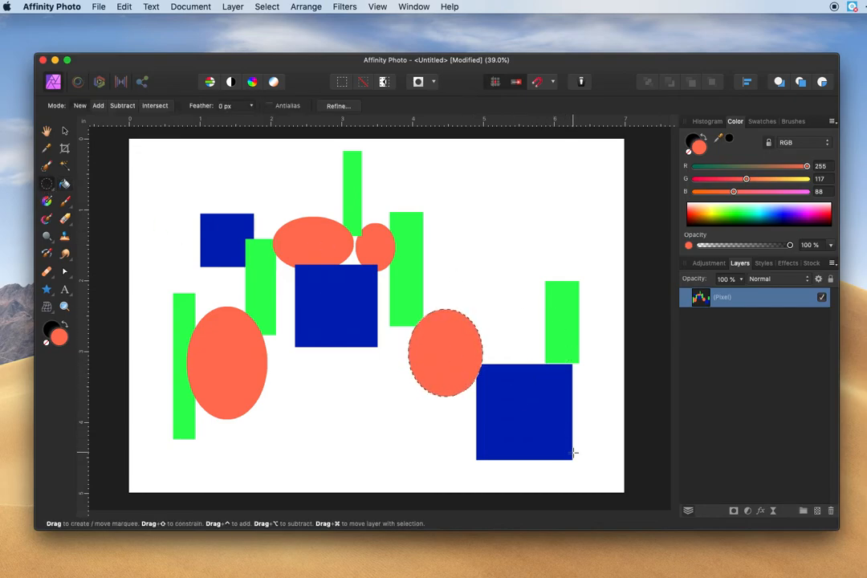
drag(558, 466, 606, 419)
click(65, 184)
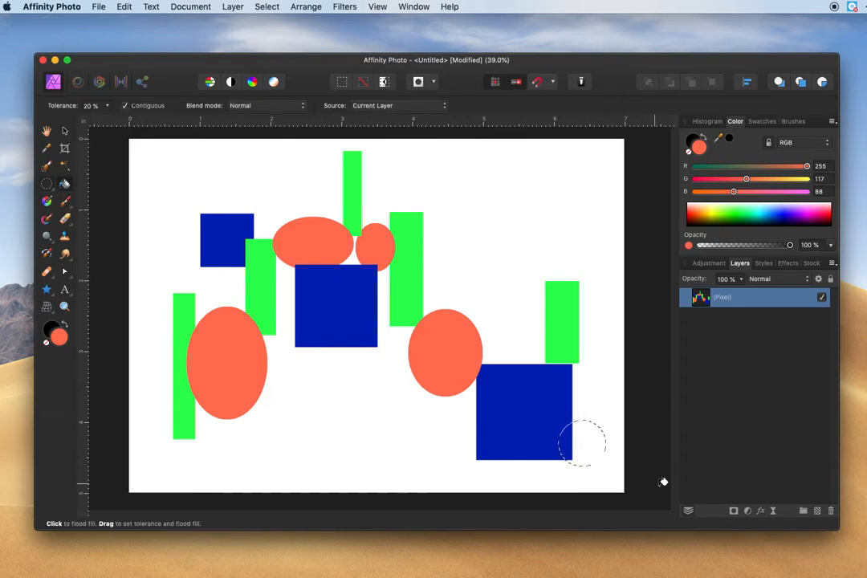
click(582, 444)
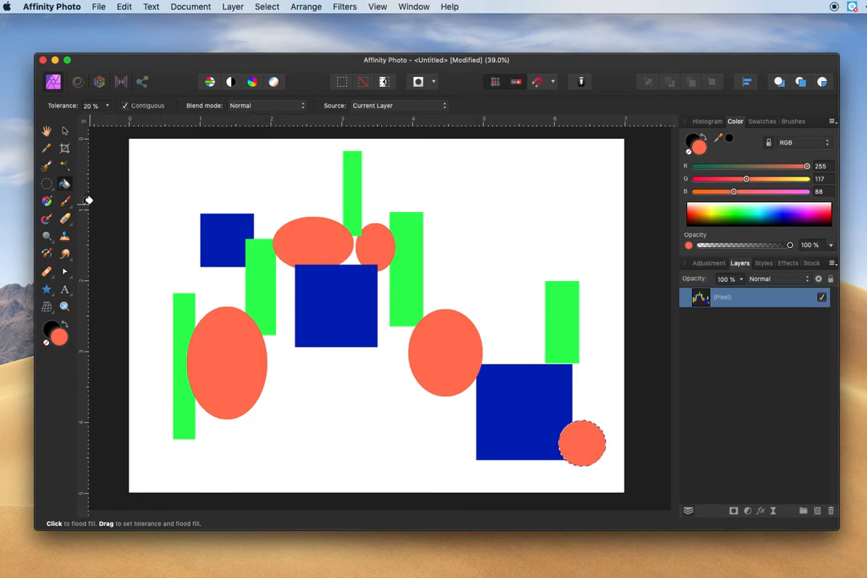
Select a circle about 0.7 in across over the leftmost green rectangle's lower end and flood fill all of it with pinkish red (RGB 255, 14, 82)
click(48, 185)
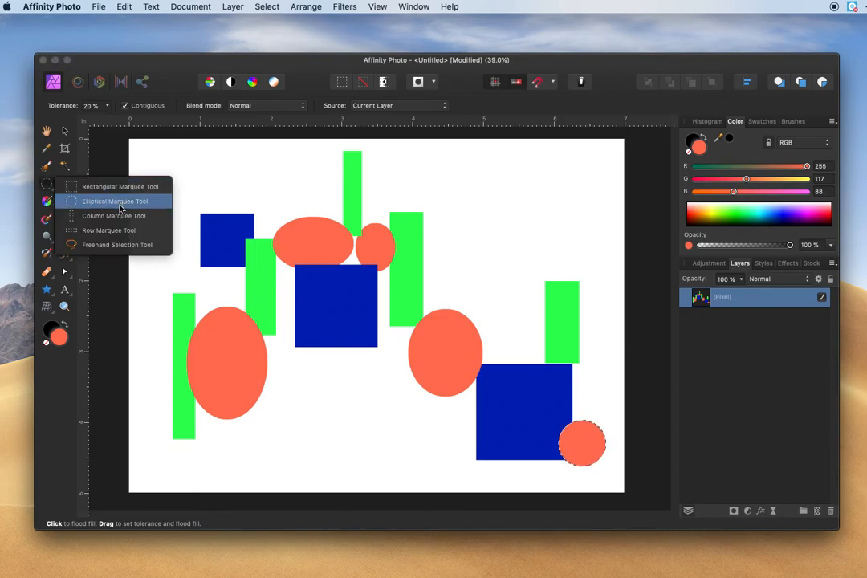
click(120, 202)
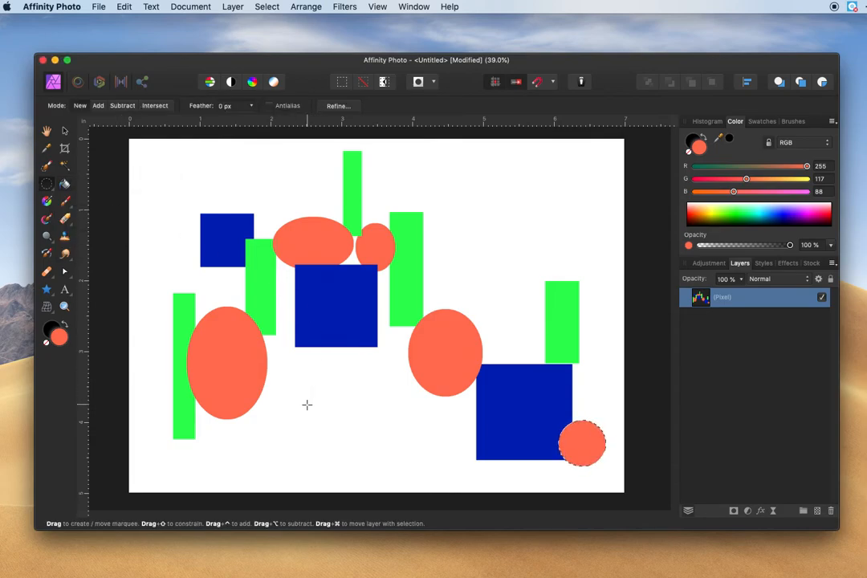
drag(154, 458, 205, 408)
click(824, 214)
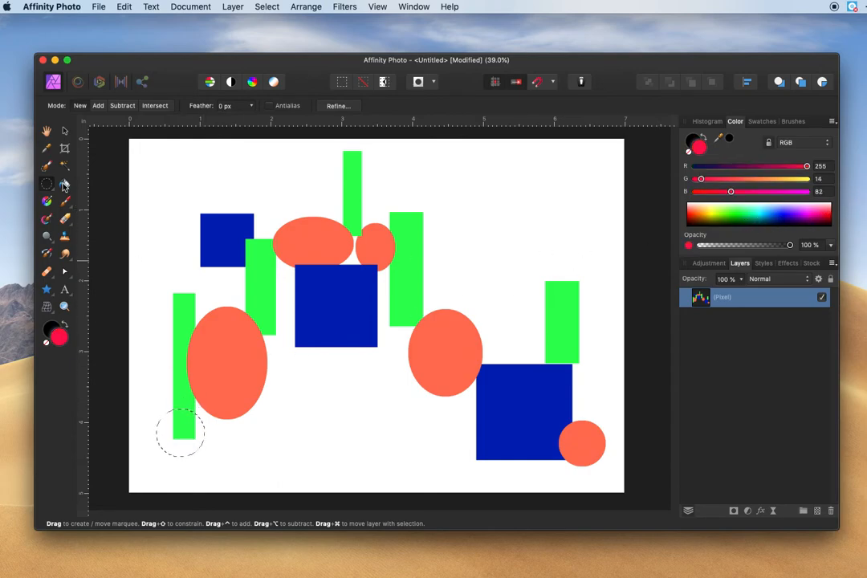
key(g)
click(186, 431)
click(192, 443)
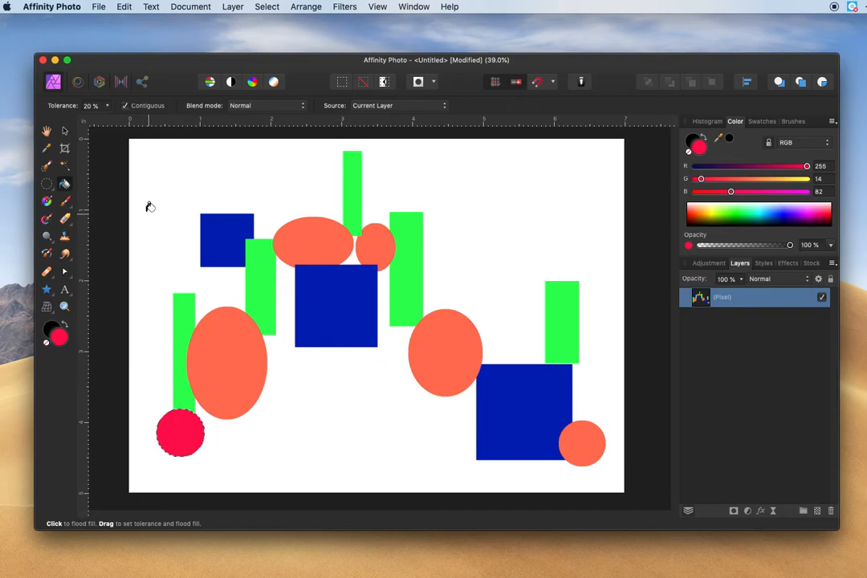
Add a pinkish-red circle about 0.9 in across overlapping the lower-left side of the coral ellipse beside the largest blue square
click(47, 184)
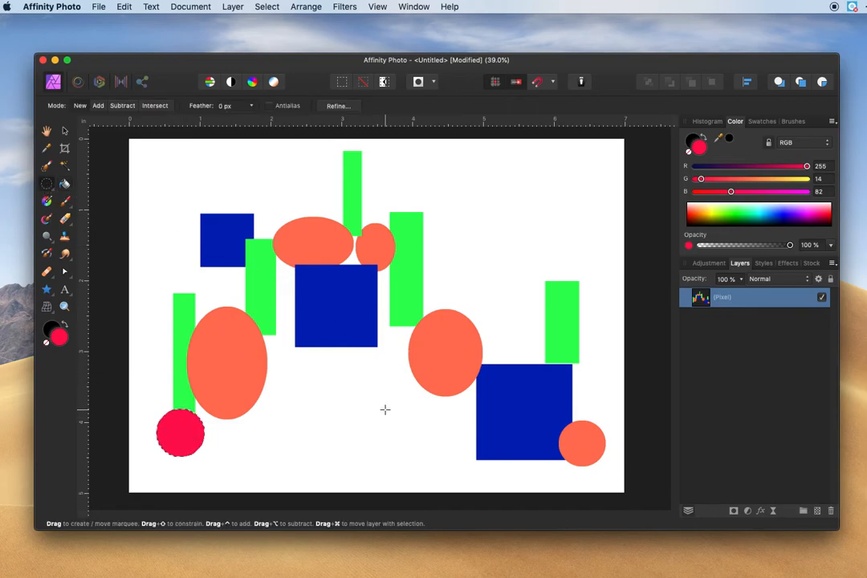
click(385, 408)
click(64, 184)
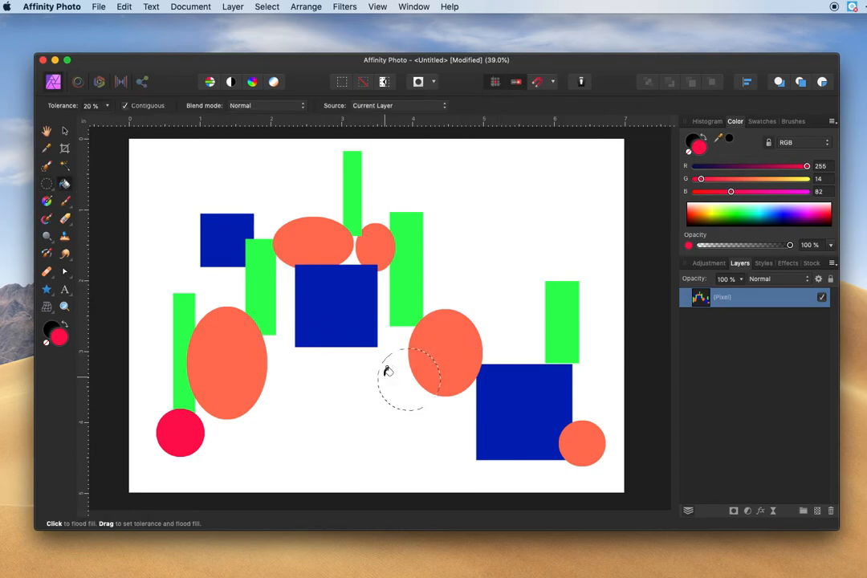
click(431, 363)
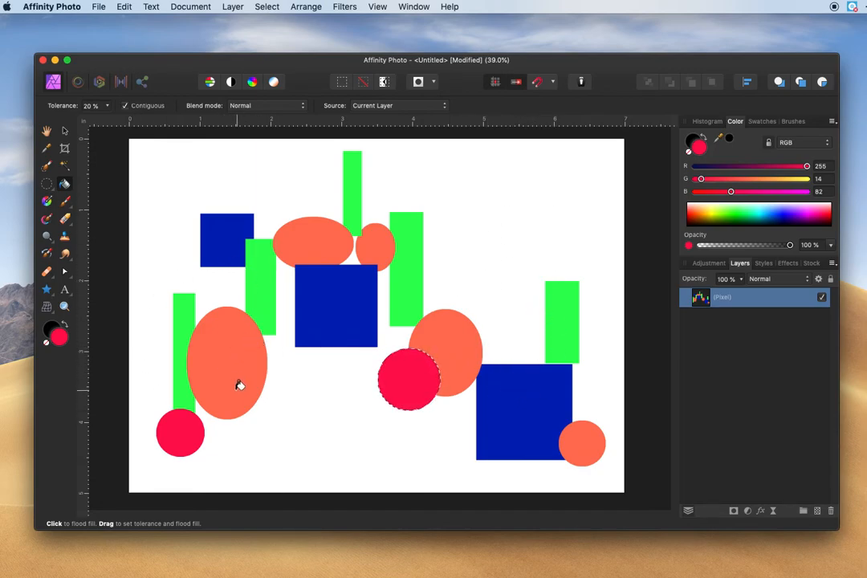
Select a tall ellipse about 1.3 by 3.1 in overlapping the largest blue square and the rightmost green rectangle, and ready the Flood Fill tool
click(46, 185)
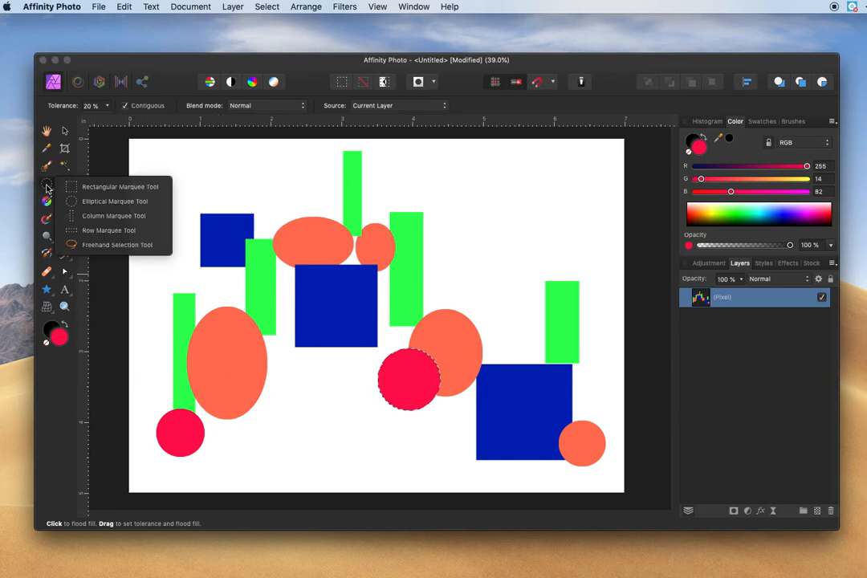
click(78, 201)
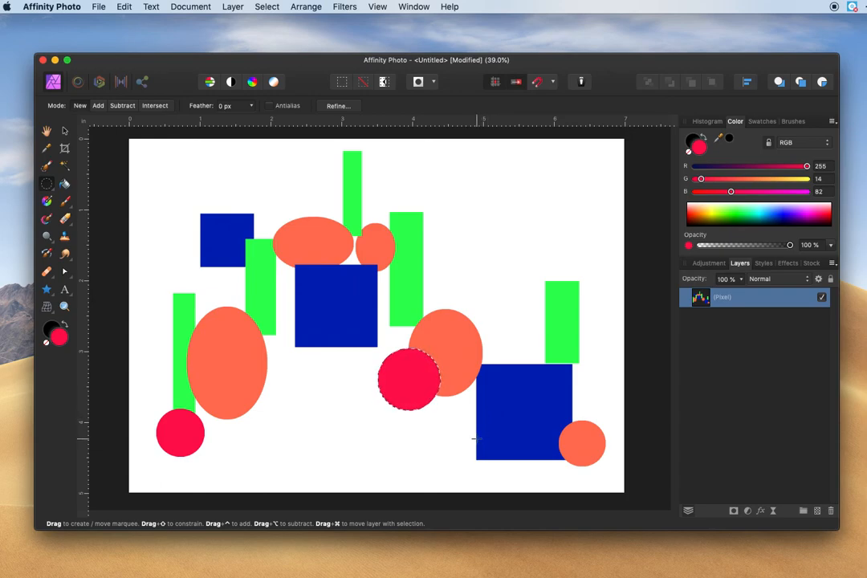
mouse_move(475, 440)
mouse_down()
mouse_move(528, 354)
mouse_move(566, 213)
mouse_up()
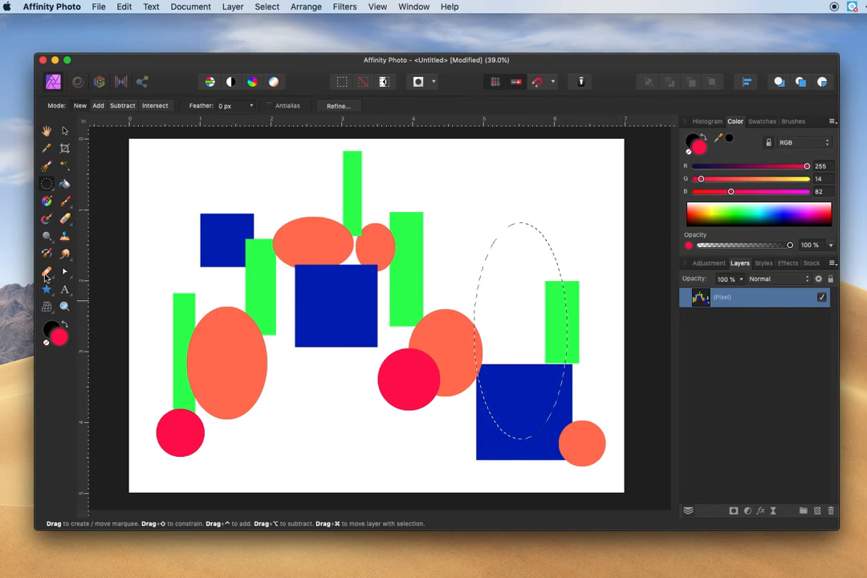
click(66, 184)
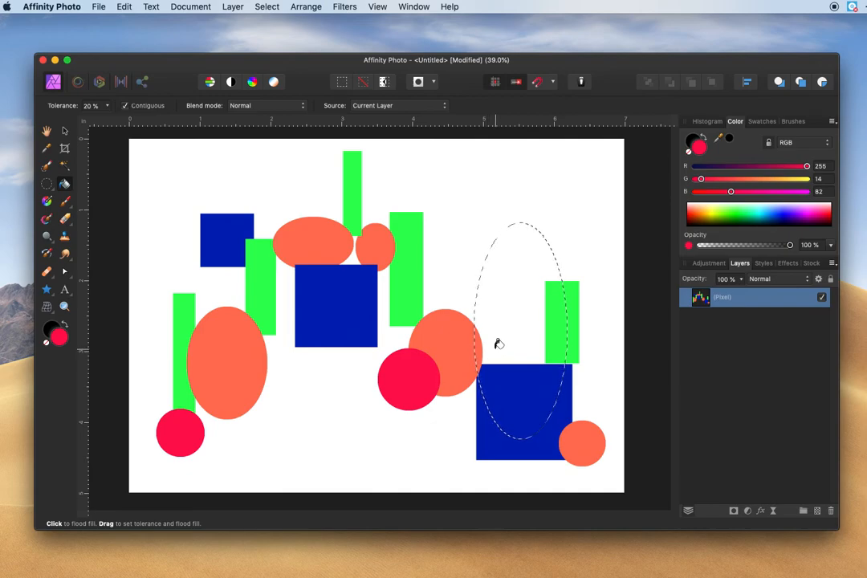